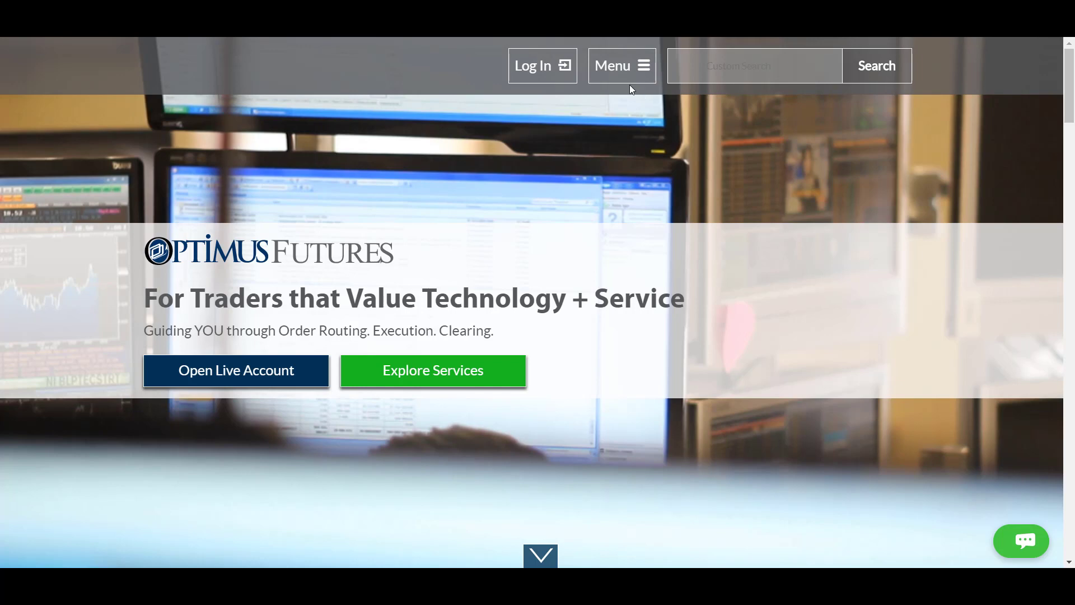
# Open the View All Platforms page from the site's platforms menu.
pyautogui.click(629, 77)
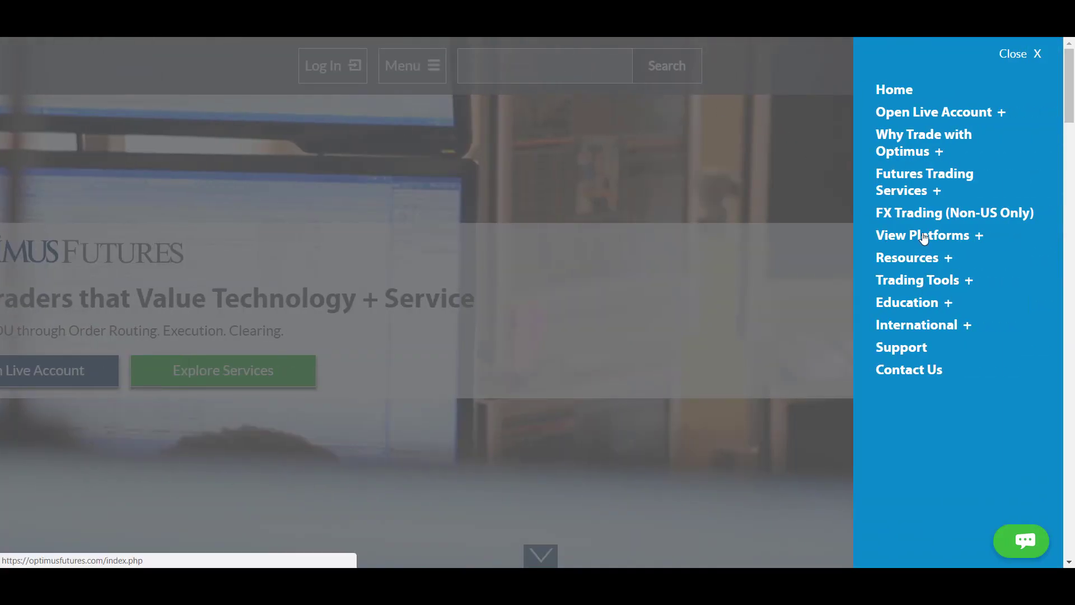
pyautogui.click(926, 240)
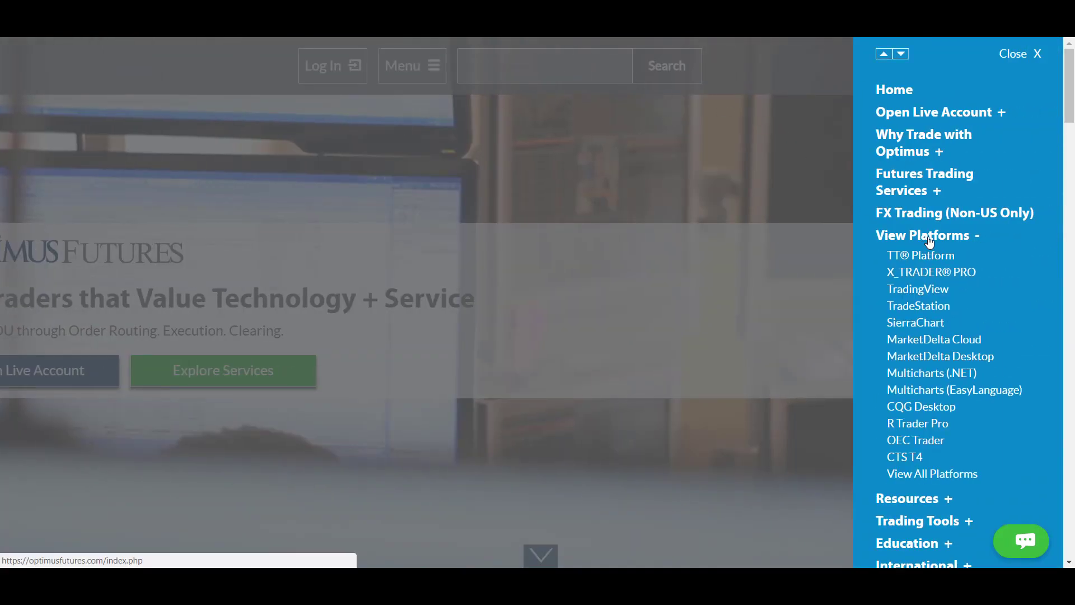
pyautogui.click(931, 475)
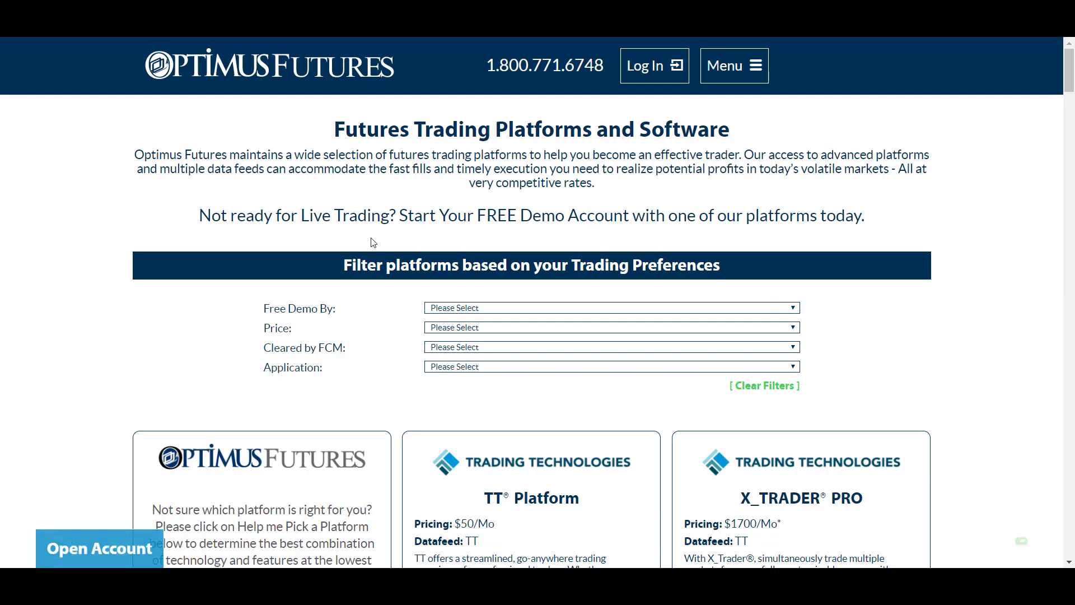
# Scroll down the platforms page to the CQG QTrader card, clearing a stray text selection.
pyautogui.scroll(-5, 375, 242)
pyautogui.scroll(-8, 376, 242)
pyautogui.scroll(-4, 376, 242)
pyautogui.scroll(-2, 375, 242)
pyautogui.scroll(-7, 375, 242)
pyautogui.scroll(-6, 375, 241)
pyautogui.scroll(-5, 377, 240)
pyautogui.scroll(-2, 379, 238)
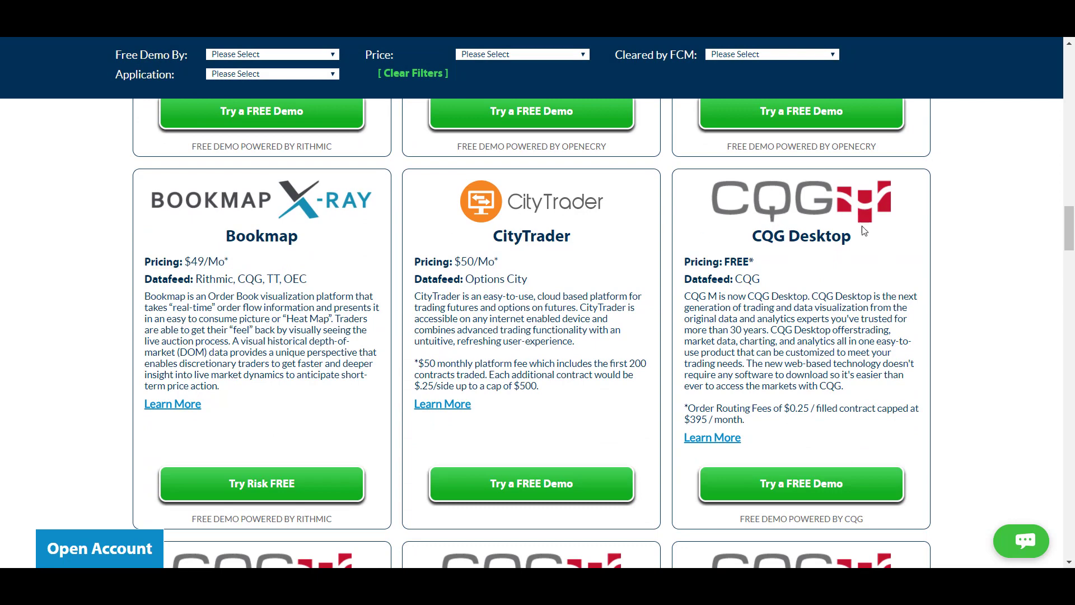
pyautogui.scroll(-2, 605, 286)
pyautogui.scroll(-1, 605, 286)
pyautogui.scroll(-2, 616, 288)
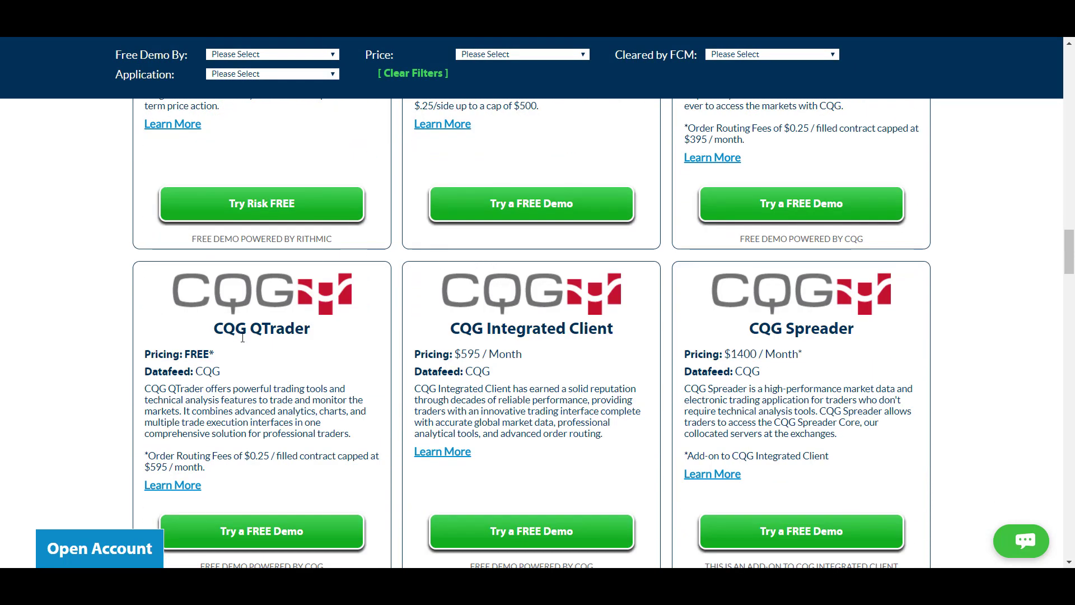
pyautogui.moveTo(231, 334); pyautogui.dragTo(308, 353)
pyautogui.scroll(-2, 297, 314)
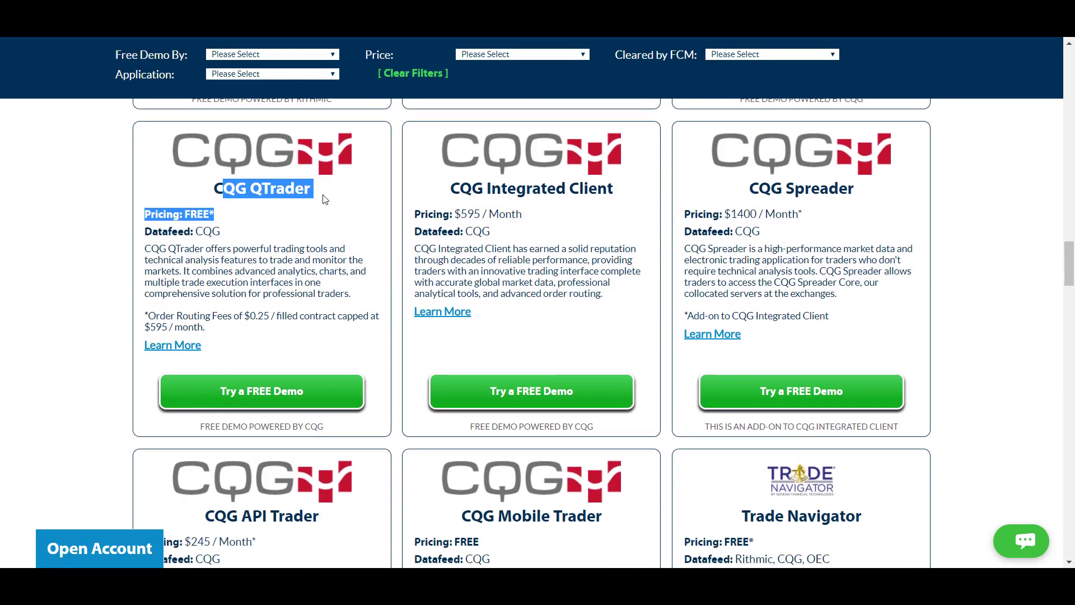
pyautogui.click(323, 197)
# Choose Try a FREE Demo for CQG QTrader, pass the reCAPTCHA and submit the sign-up form.
pyautogui.click(283, 394)
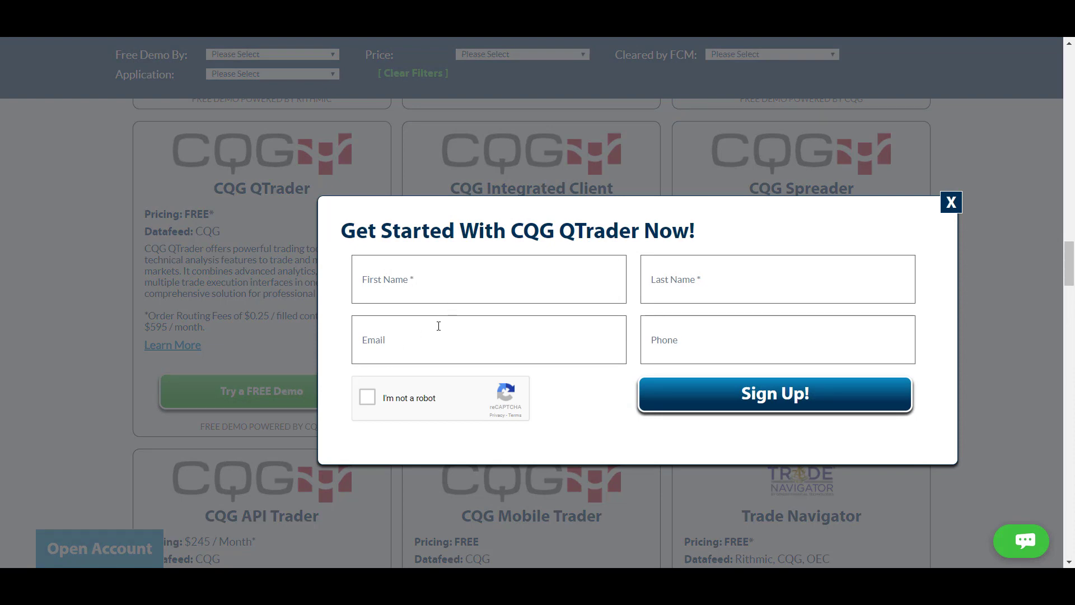
pyautogui.click(369, 398)
pyautogui.click(752, 404)
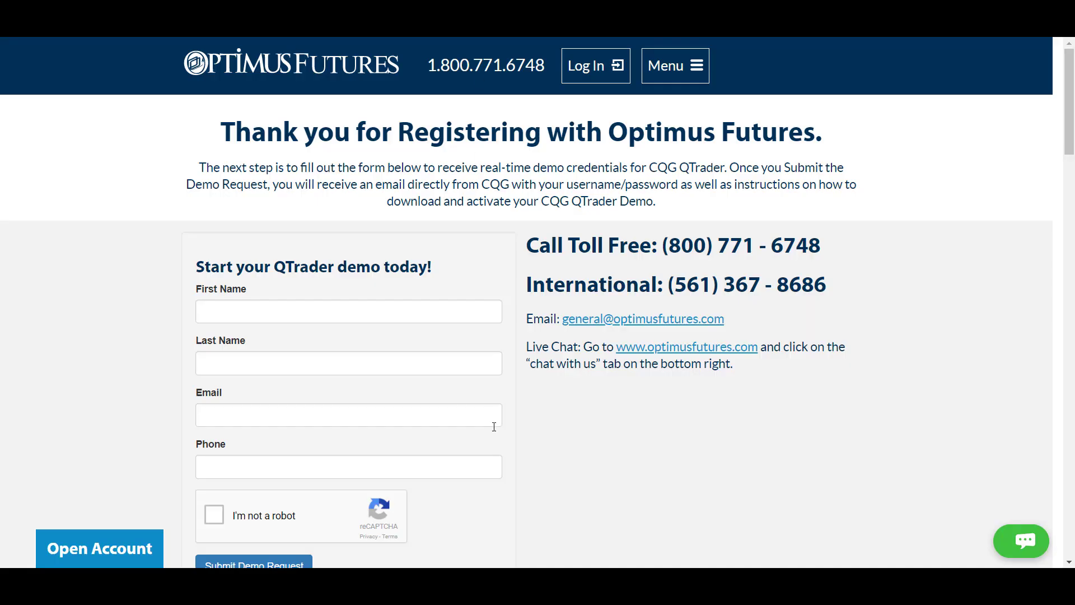
# Scroll to the QTrader demo request form and submit the request.
pyautogui.scroll(-1, 384, 284)
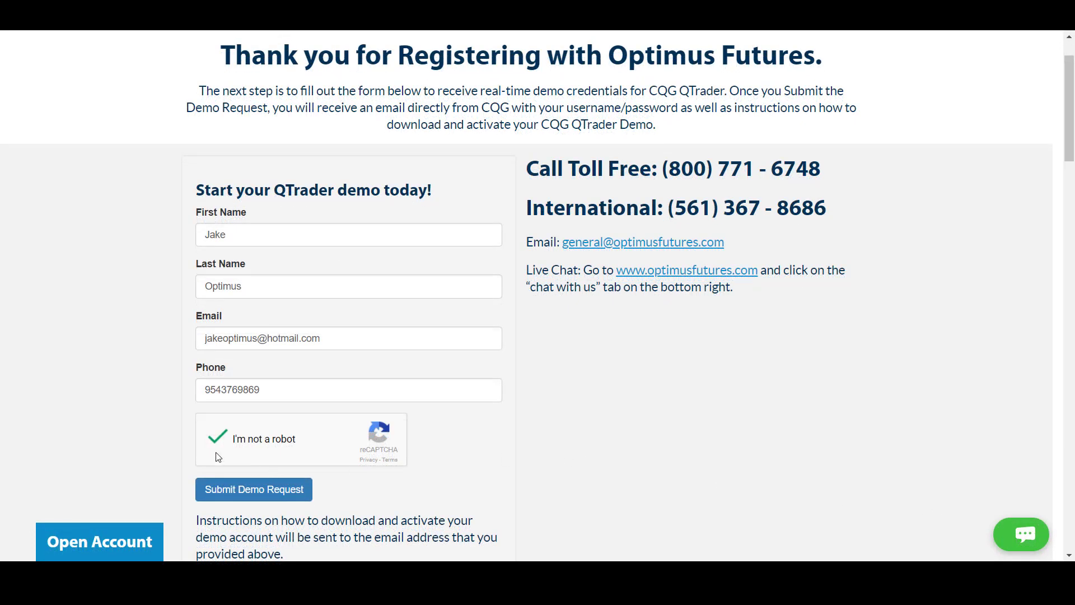
pyautogui.click(256, 495)
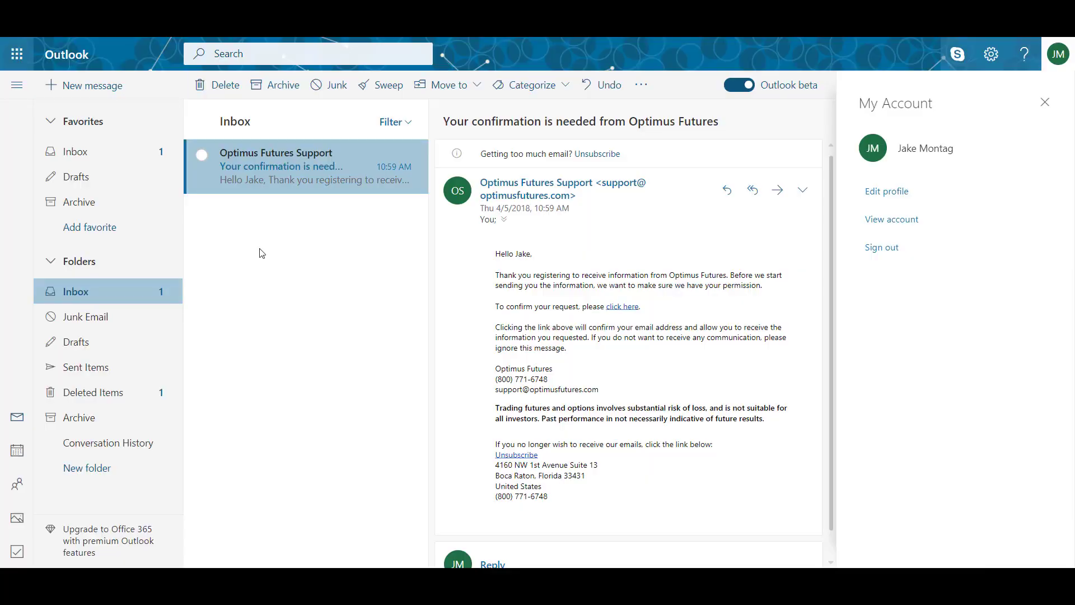
# Open the Welcome to CQG QTrader email in the Inbox and follow its Download CQG QTrader link.
pyautogui.click(138, 157)
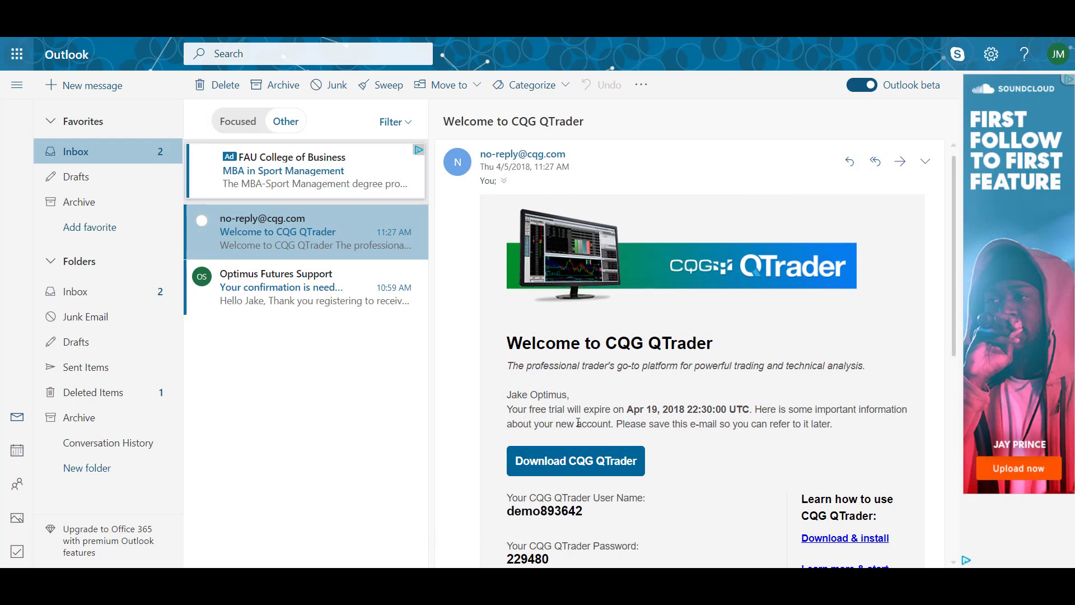
pyautogui.scroll(-1, 597, 277)
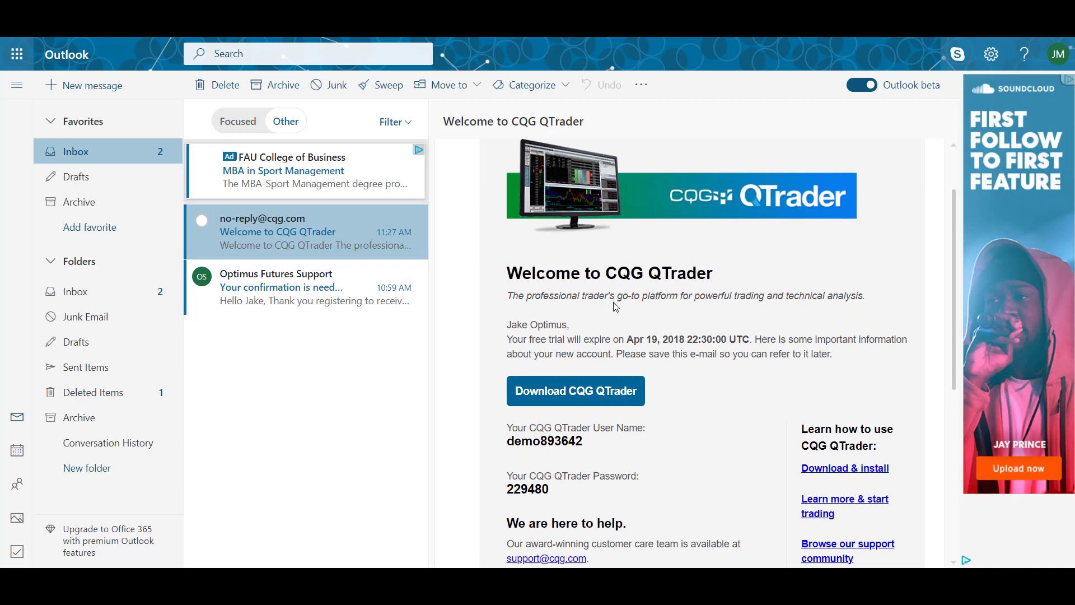
pyautogui.click(546, 397)
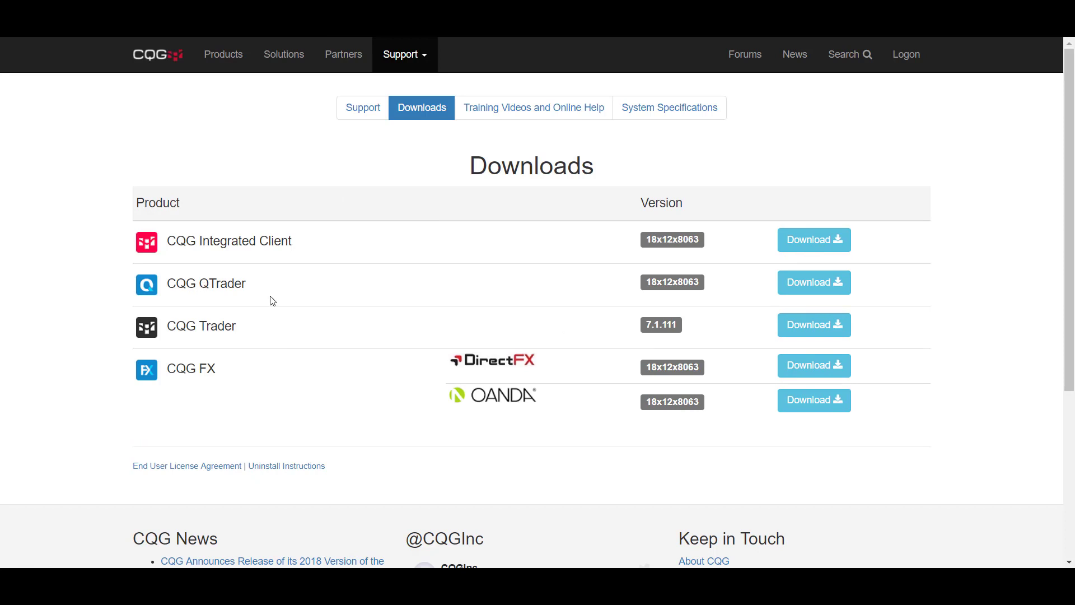
# Start downloading the CQG QTrader installer from the Downloads page.
pyautogui.click(826, 285)
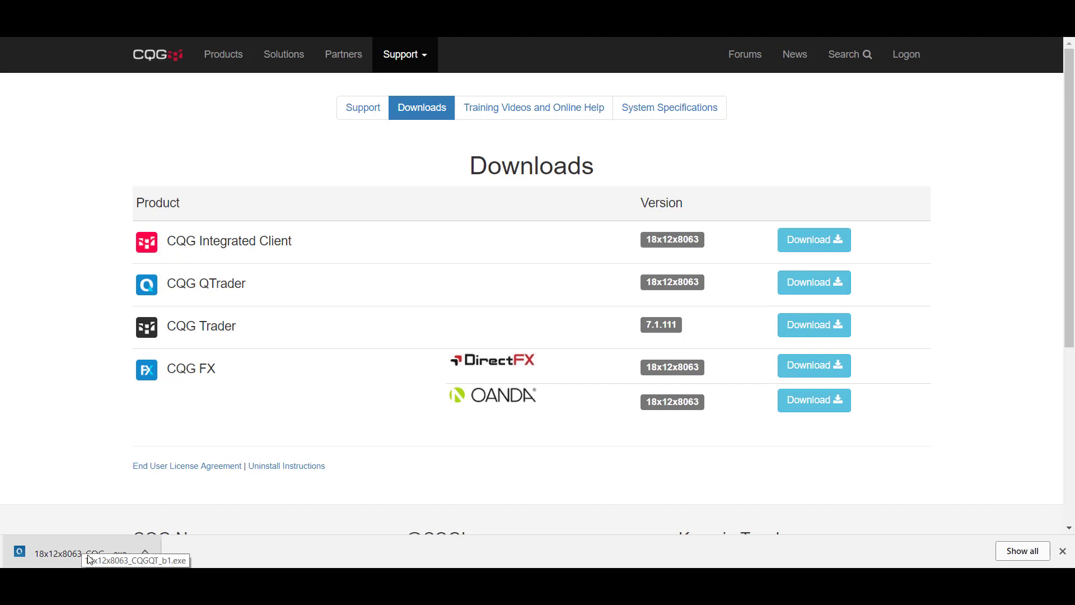
# Install QTrader with a Typical setup, declining the customer experience improvement program.
pyautogui.click(88, 556)
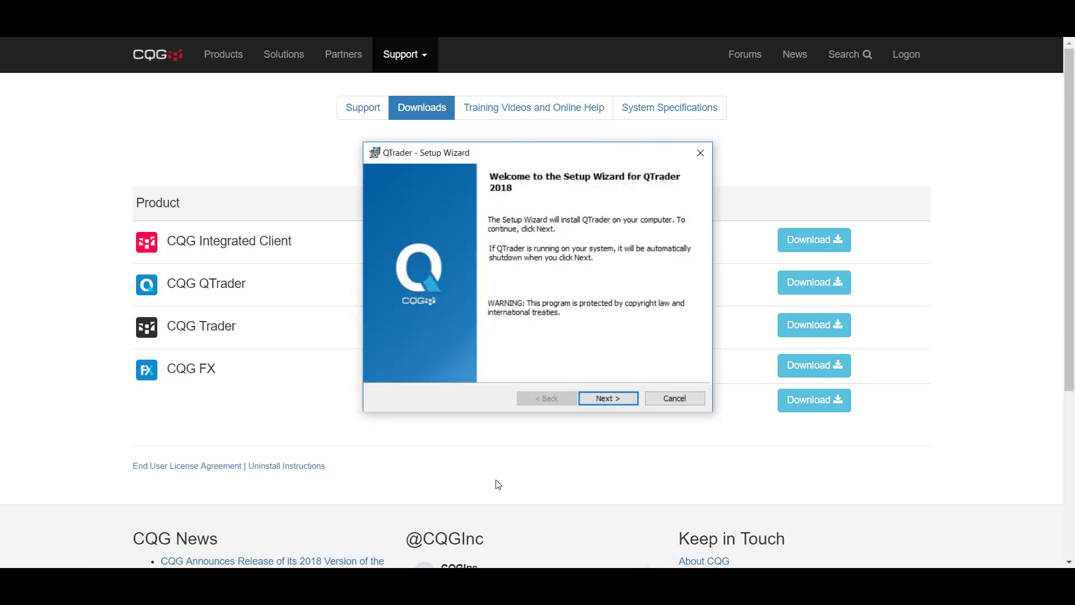
pyautogui.click(593, 400)
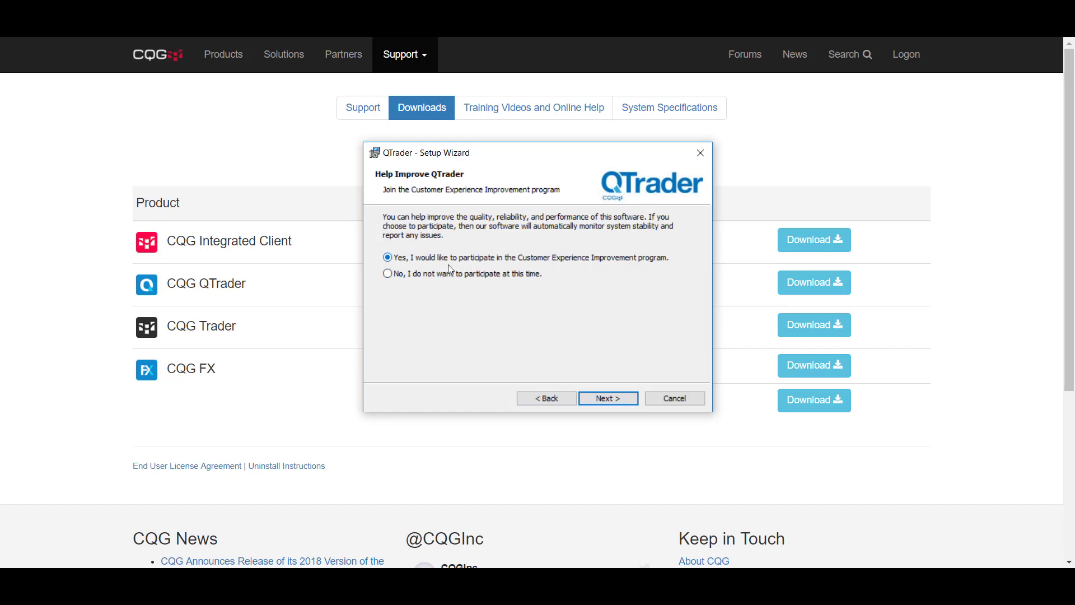
pyautogui.click(388, 274)
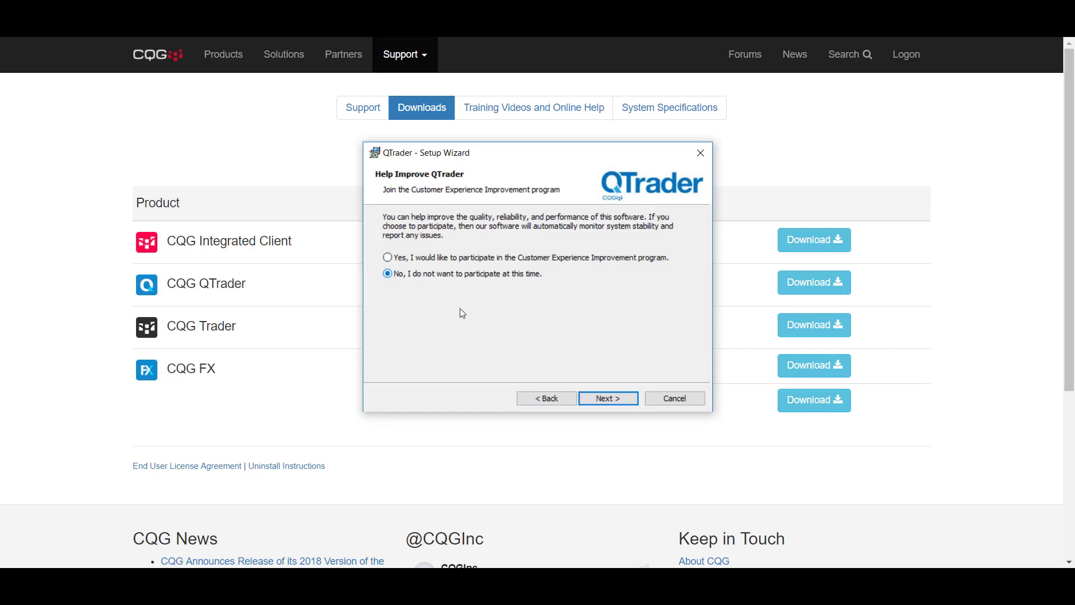
pyautogui.click(618, 398)
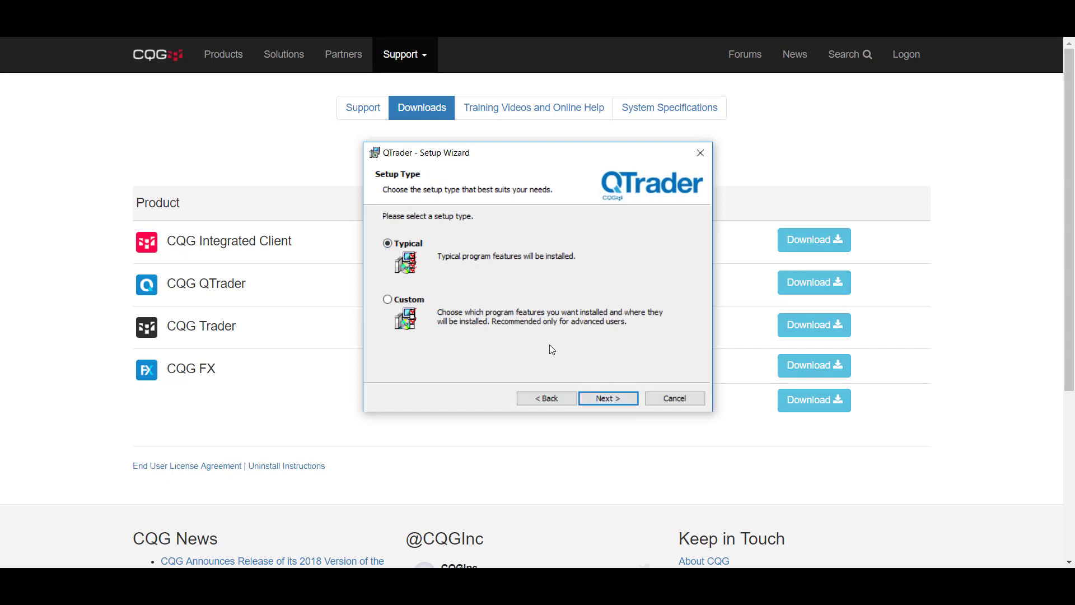
pyautogui.click(605, 398)
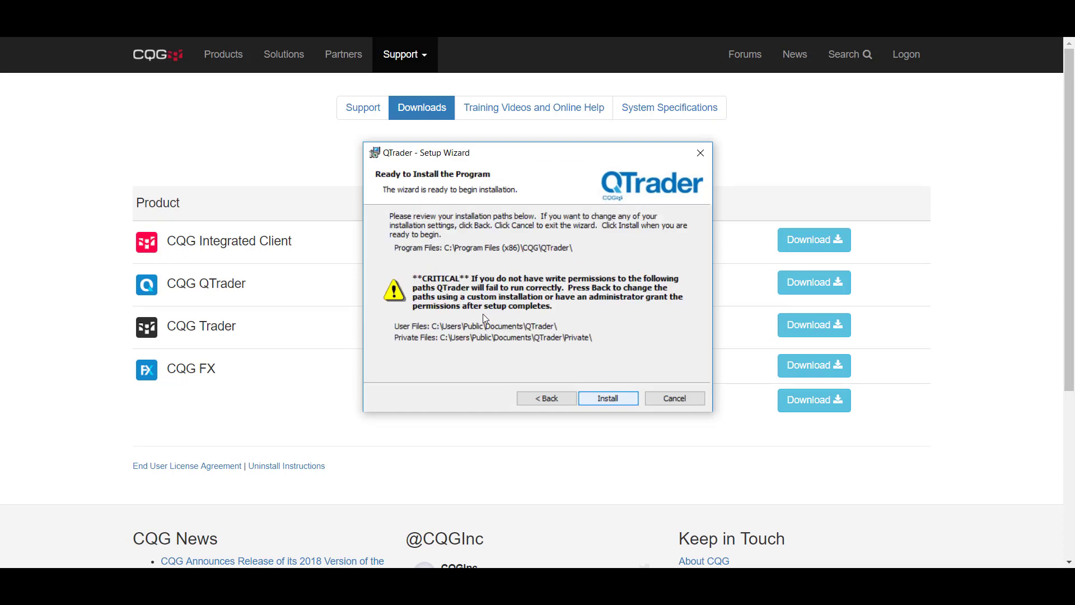
pyautogui.click(603, 402)
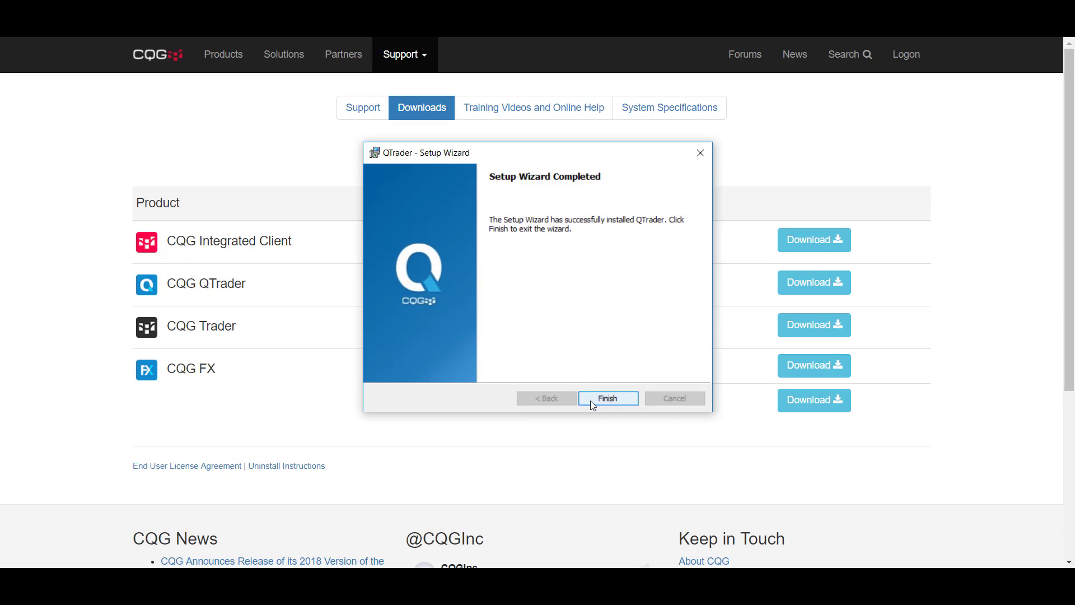
# Close the finished installer and copy the email's demo user name into the QTrader login.
pyautogui.click(592, 402)
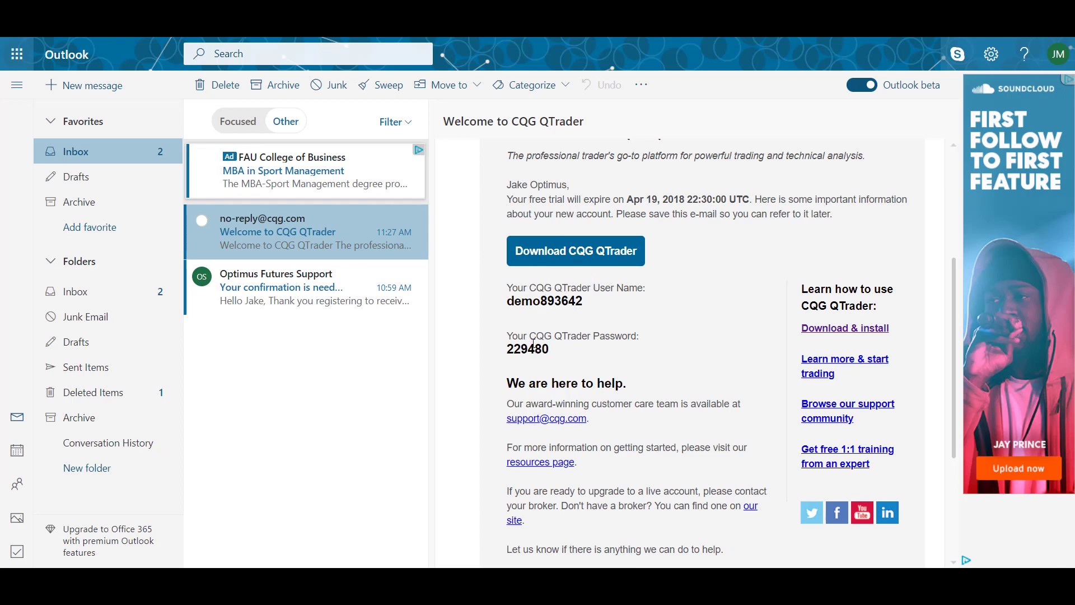
pyautogui.moveTo(583, 302); pyautogui.dragTo(509, 303)
pyautogui.hotkey('ctrl', 'c')
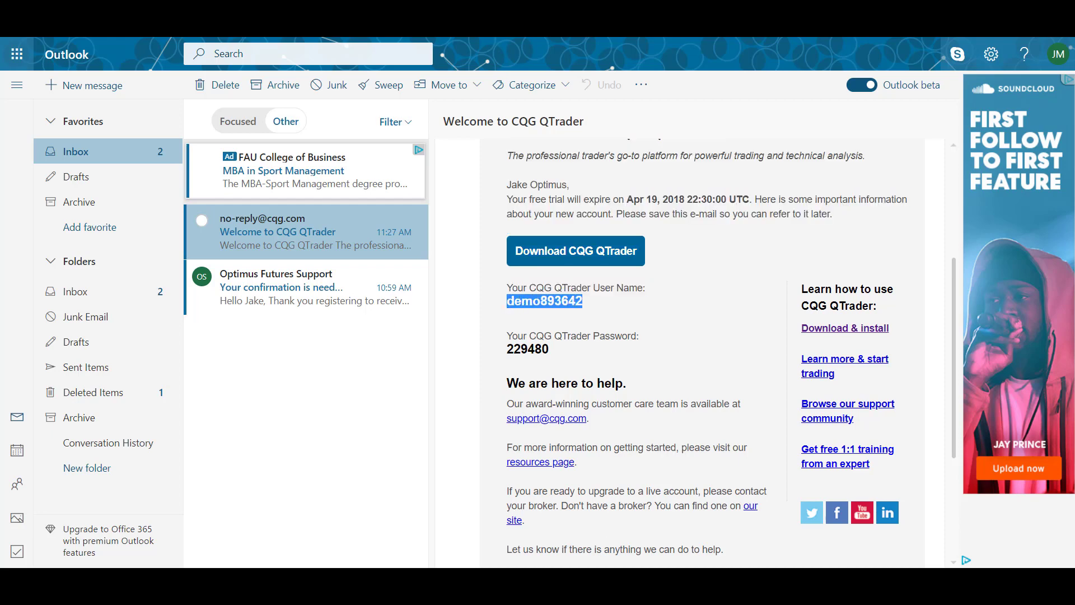
pyautogui.hotkey('alt', 'Tab')
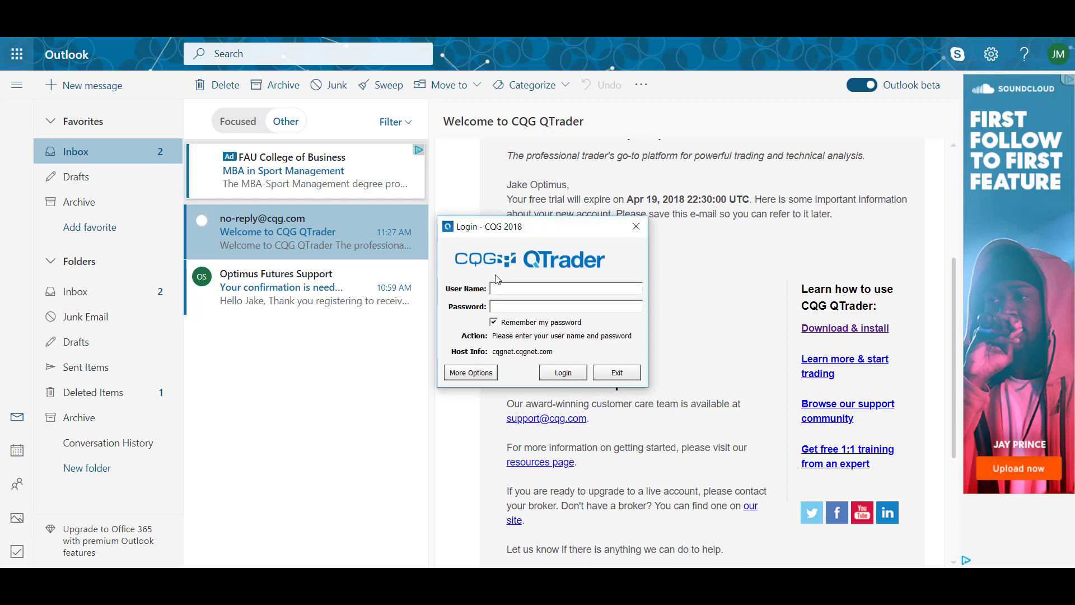
pyautogui.click(502, 284)
pyautogui.hotkey('ctrl', 'v')
# Copy the demo password from the email into the login and submit it.
pyautogui.click(690, 330)
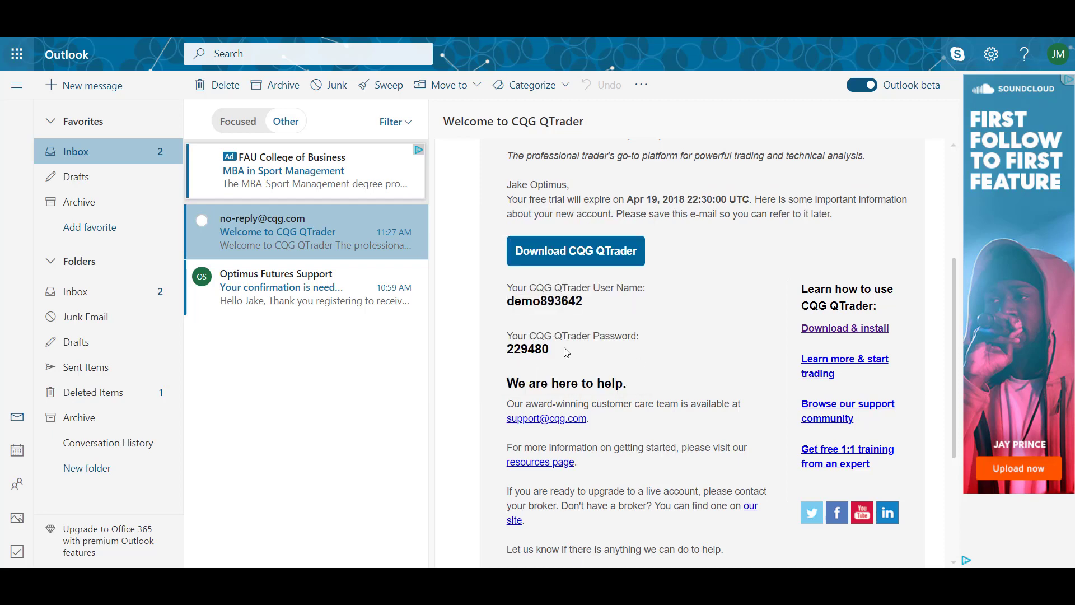
pyautogui.moveTo(551, 352); pyautogui.dragTo(509, 352)
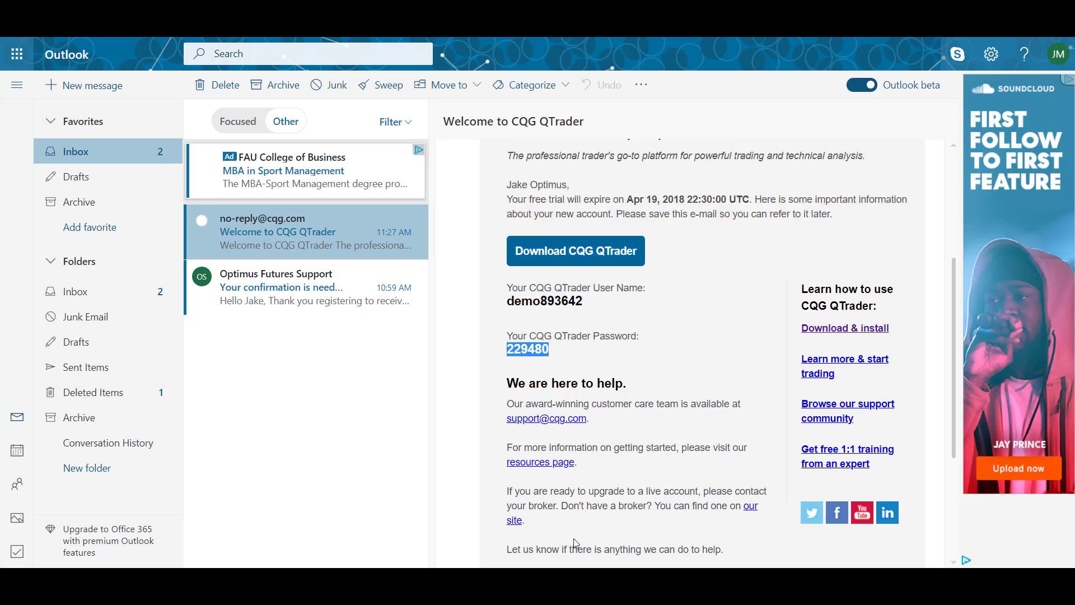
pyautogui.hotkey('alt', 'Tab')
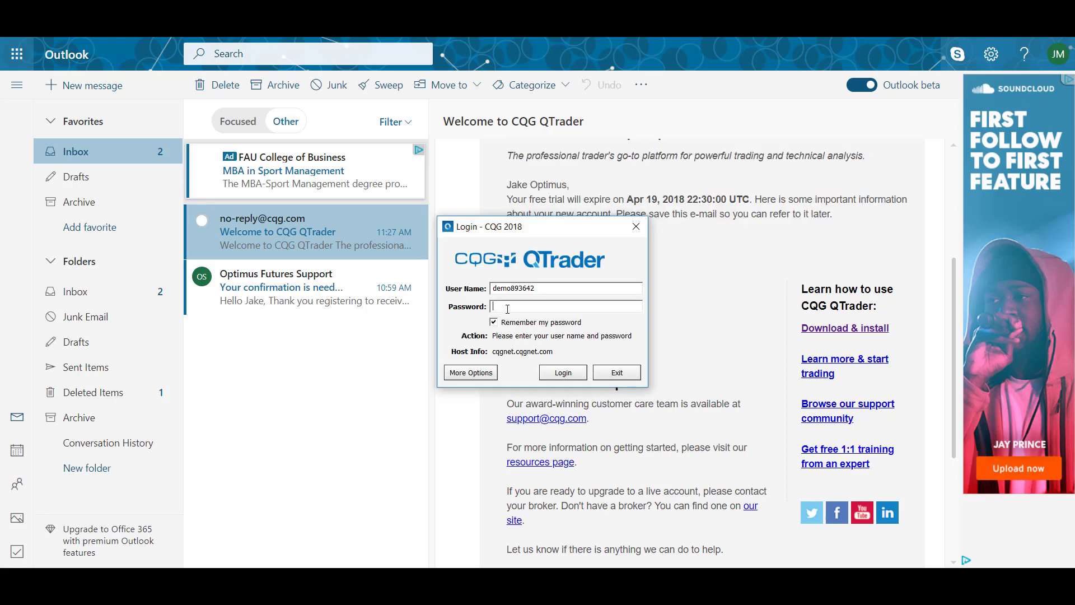
pyautogui.click(510, 306)
pyautogui.hotkey('ctrl', 'v')
pyautogui.click(565, 369)
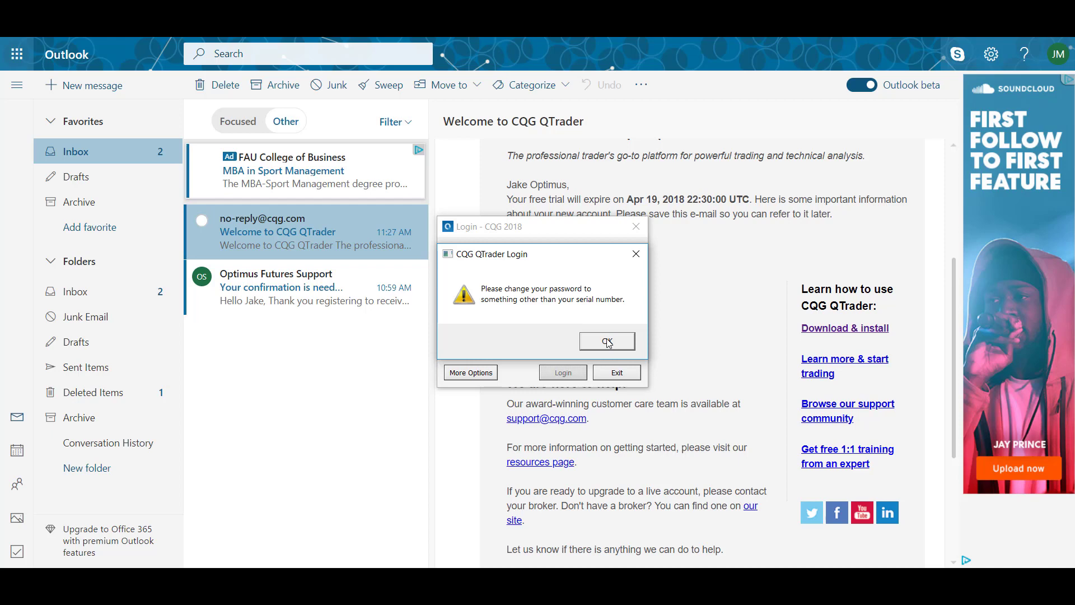
# Dismiss the serial-number password warning and confirm a new QTrader password.
pyautogui.click(609, 341)
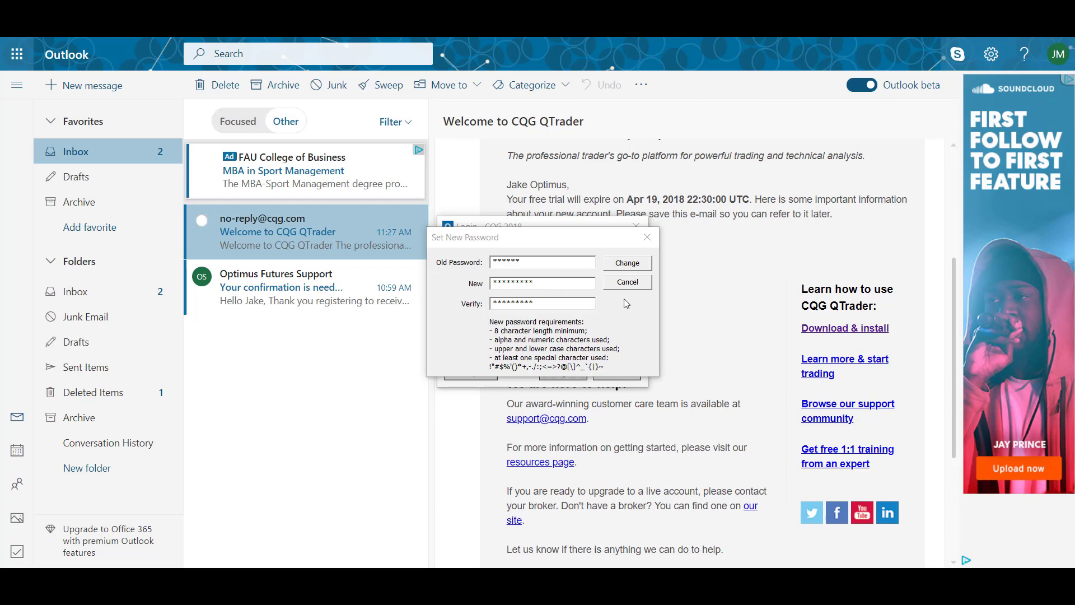
pyautogui.click(626, 263)
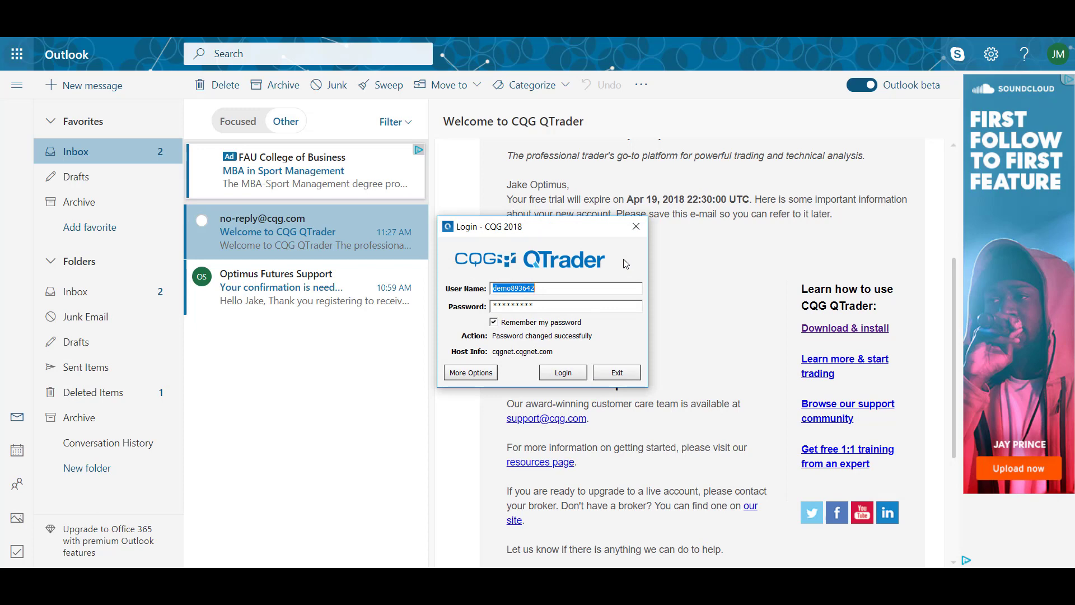
# Log in with the new password, accept the EULA and allow QTrader through the Windows firewall.
pyautogui.doubleClick(540, 305)
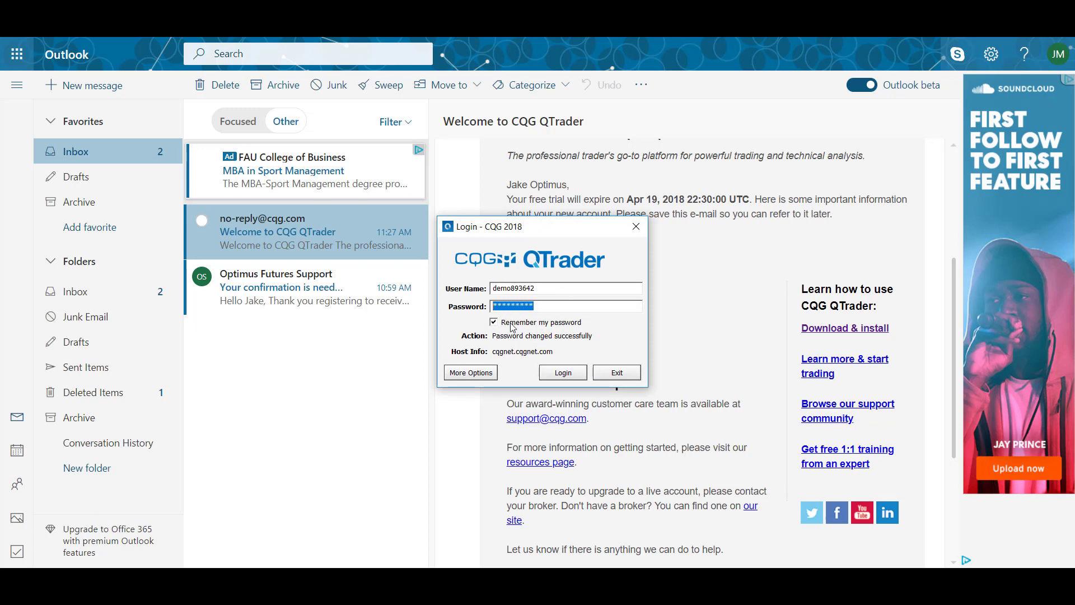
pyautogui.click(556, 376)
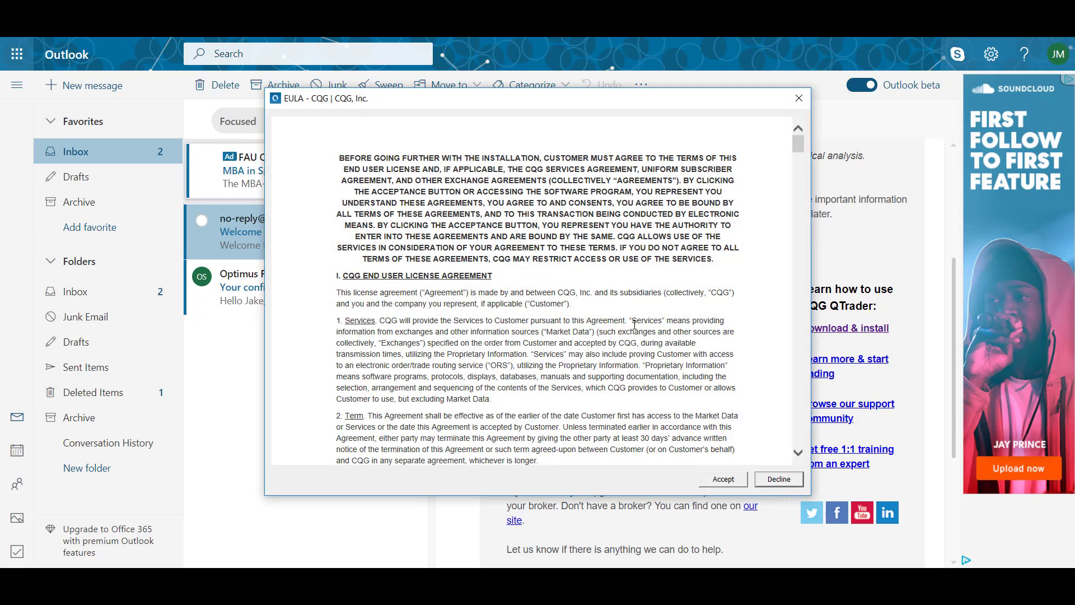
pyautogui.moveTo(798, 145); pyautogui.dragTo(801, 457)
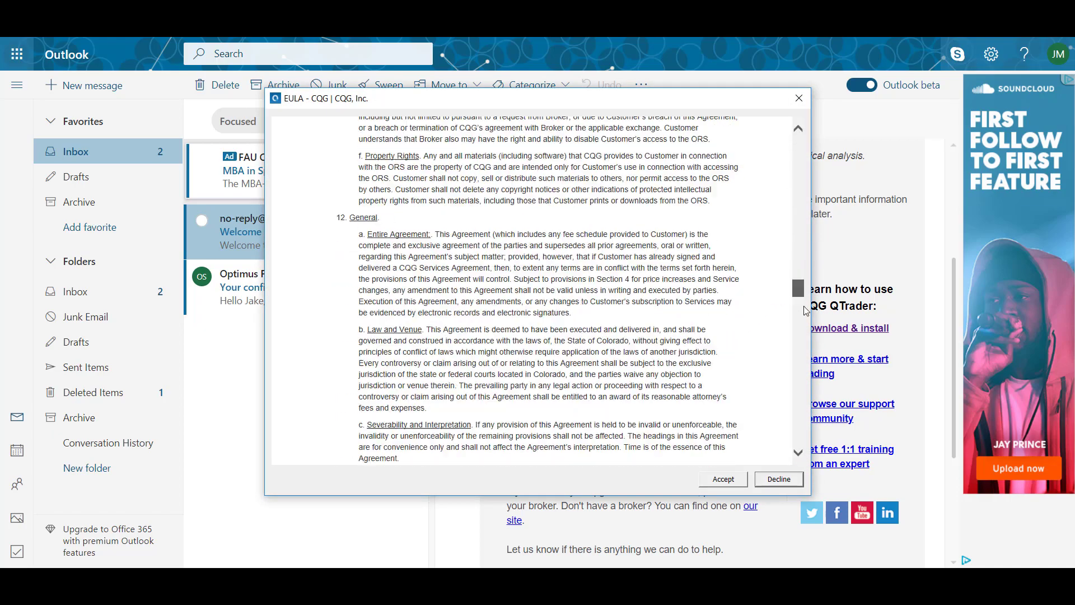
pyautogui.click(729, 485)
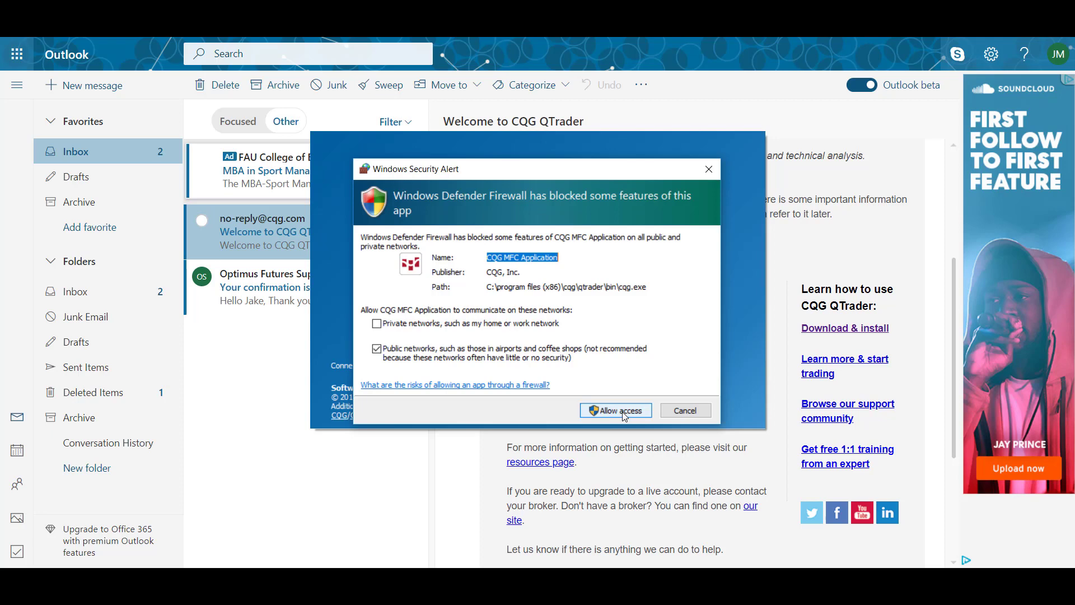
pyautogui.click(623, 411)
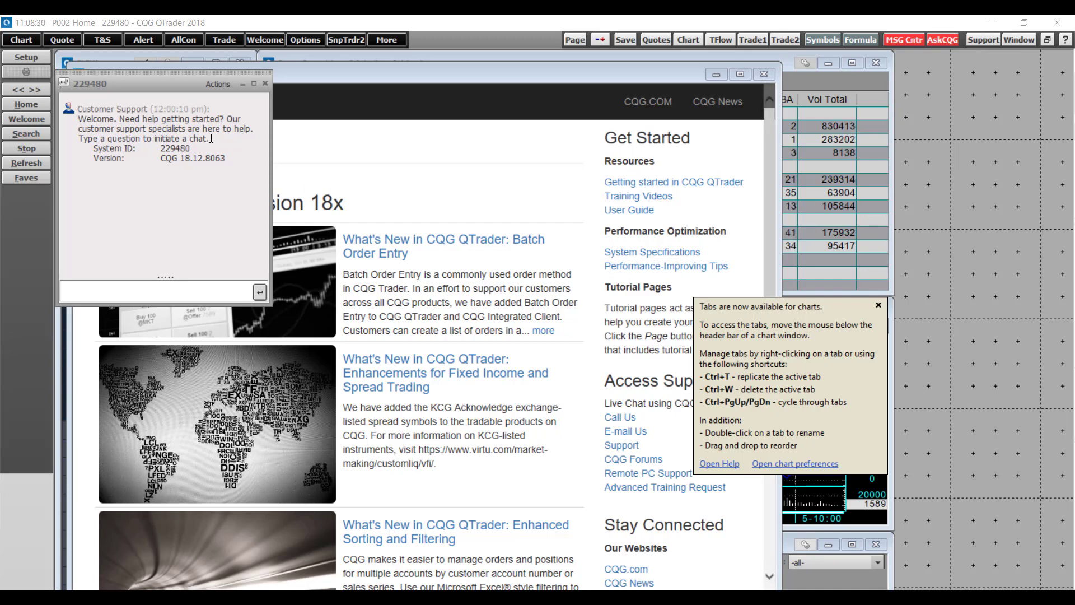
# Move the support chat aside, bring the Welcome window forward and scroll to the RFQ article.
pyautogui.moveTo(140, 83); pyautogui.dragTo(168, 99)
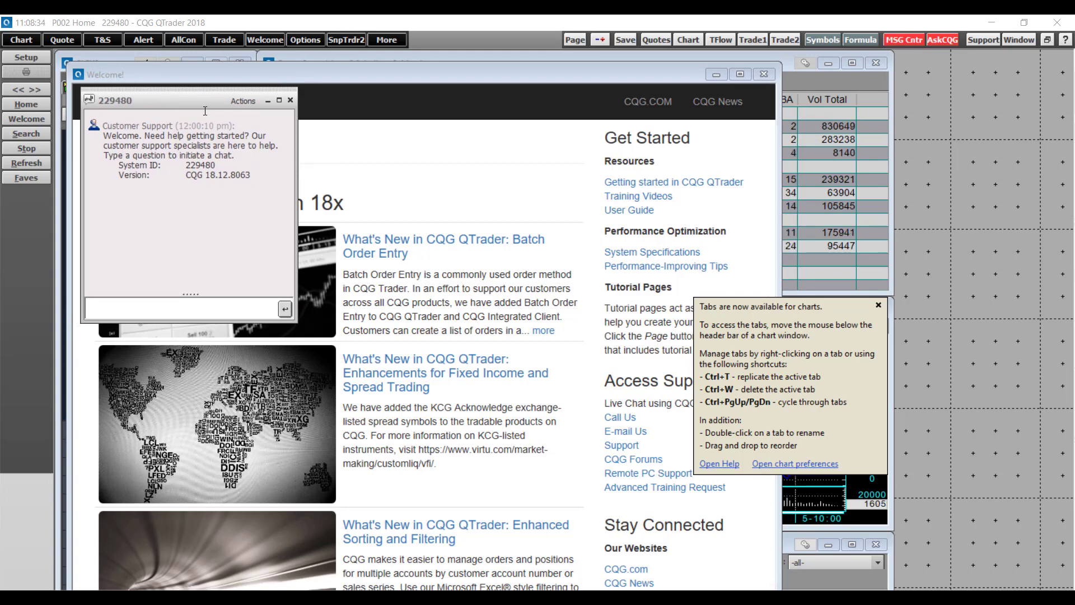
pyautogui.click(357, 95)
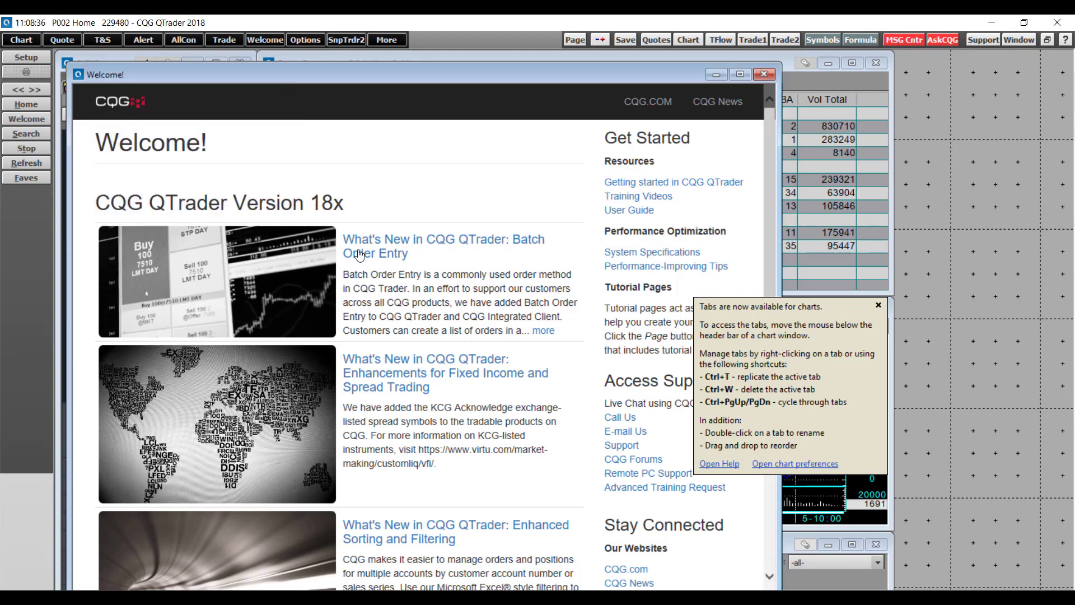
pyautogui.scroll(-3, 360, 255)
pyautogui.scroll(-6, 358, 258)
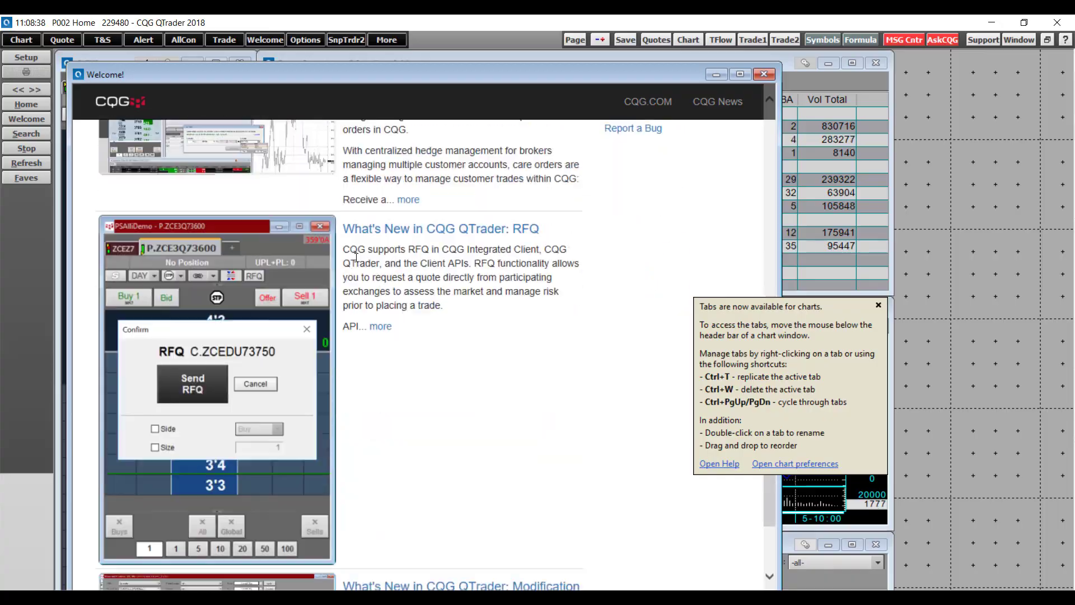